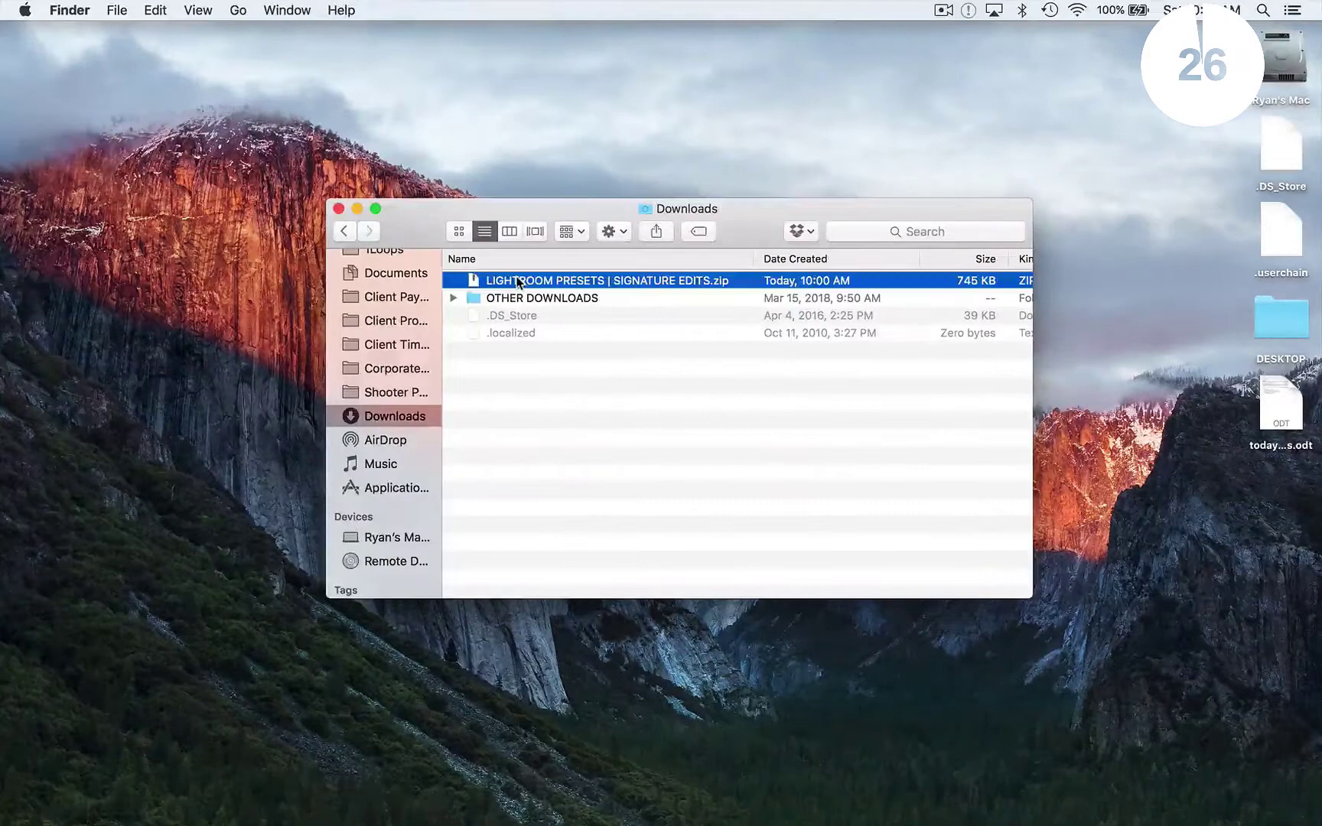
- Unzip the Signature Edits presets download and open Lightroom's Presets preferences
double_click(518, 281)
click(456, 280)
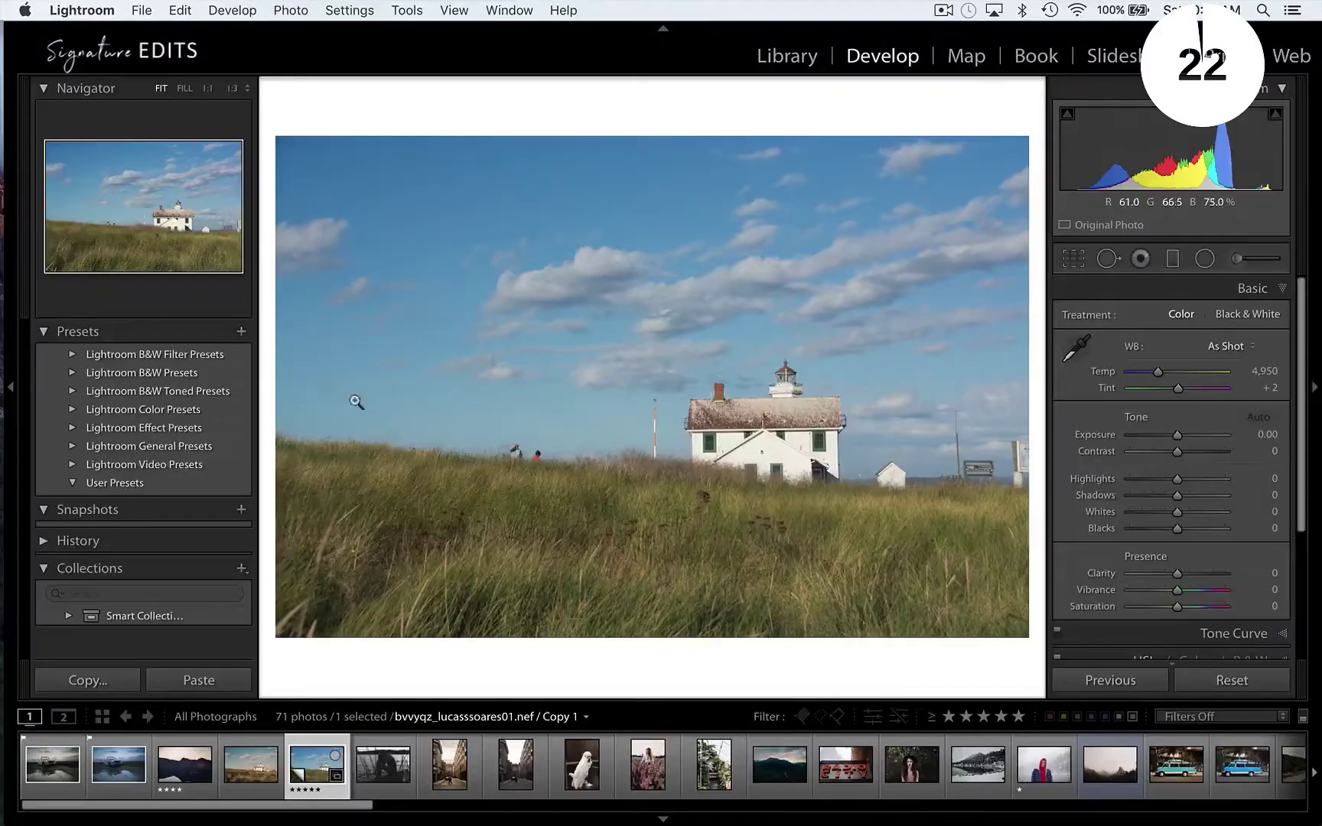
click(82, 10)
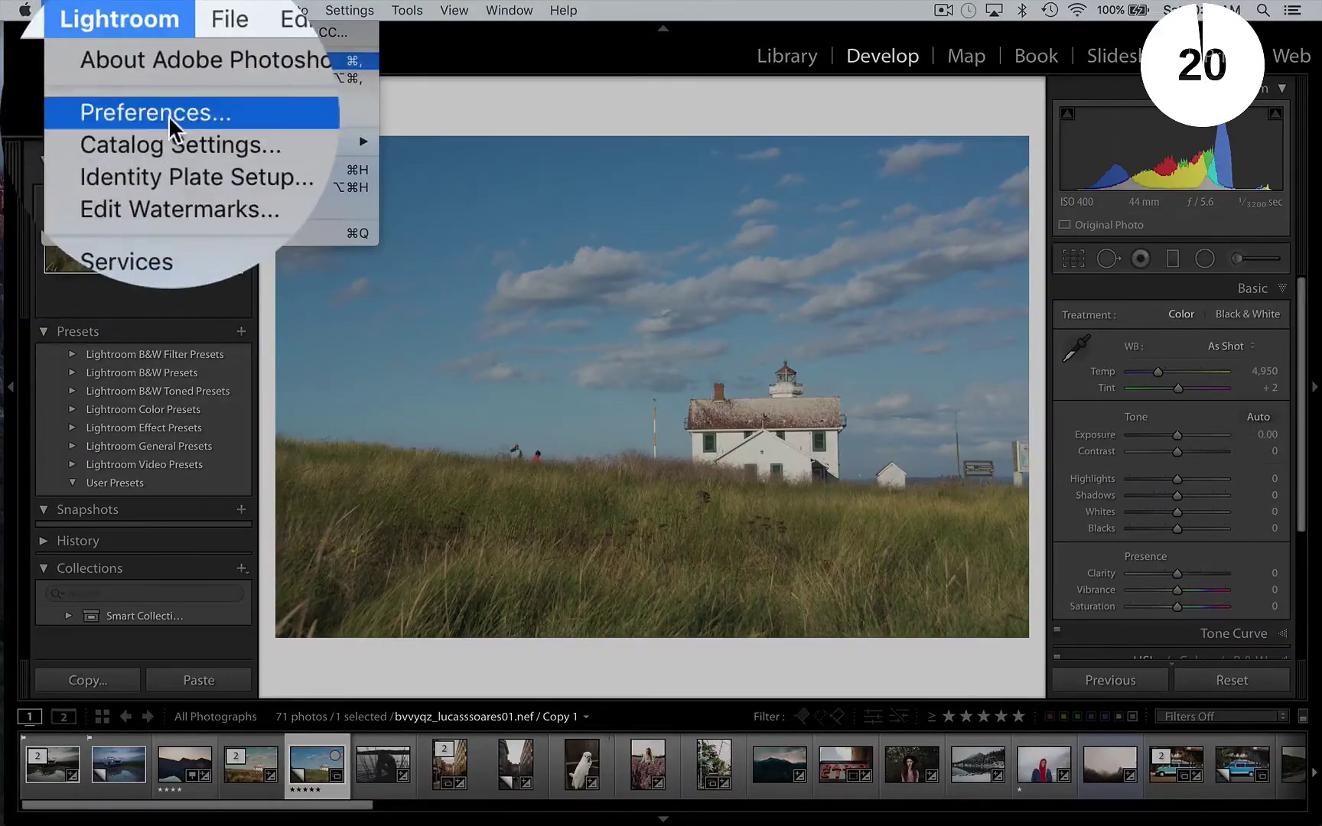
click(109, 67)
- Paste the SIGNATURE EDITS | DEVELOP PRESETS folder into Lightroom > Develop Presets on disk
click(918, 265)
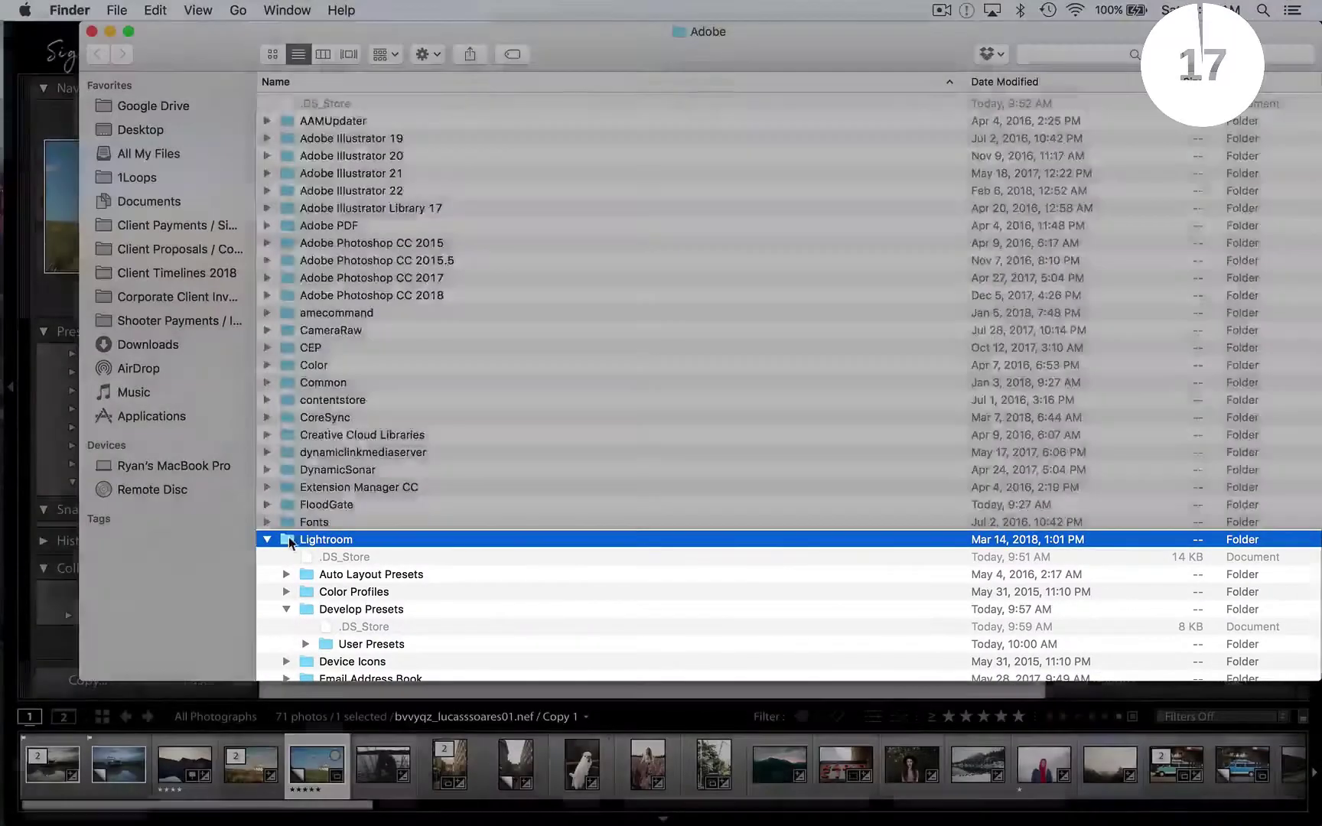
double_click(297, 539)
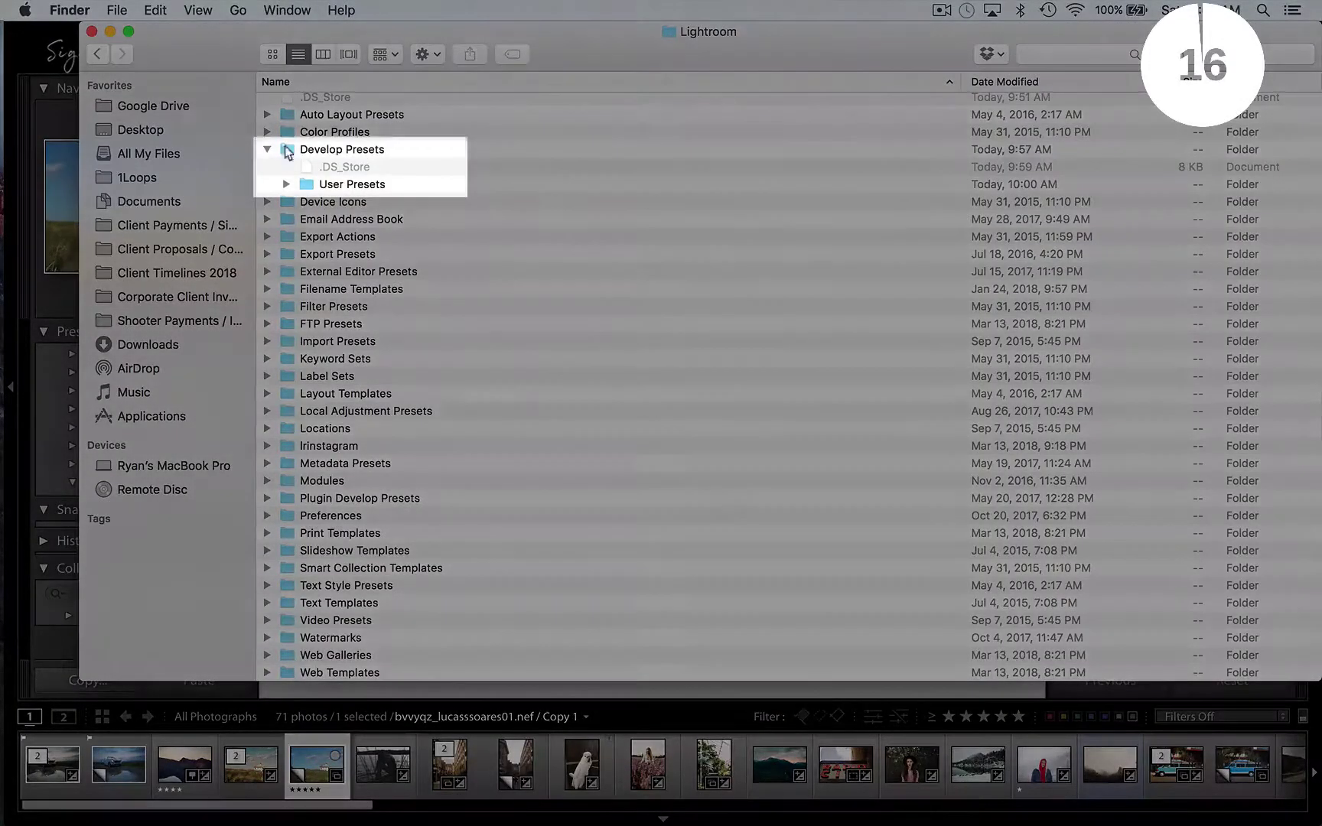
double_click(293, 146)
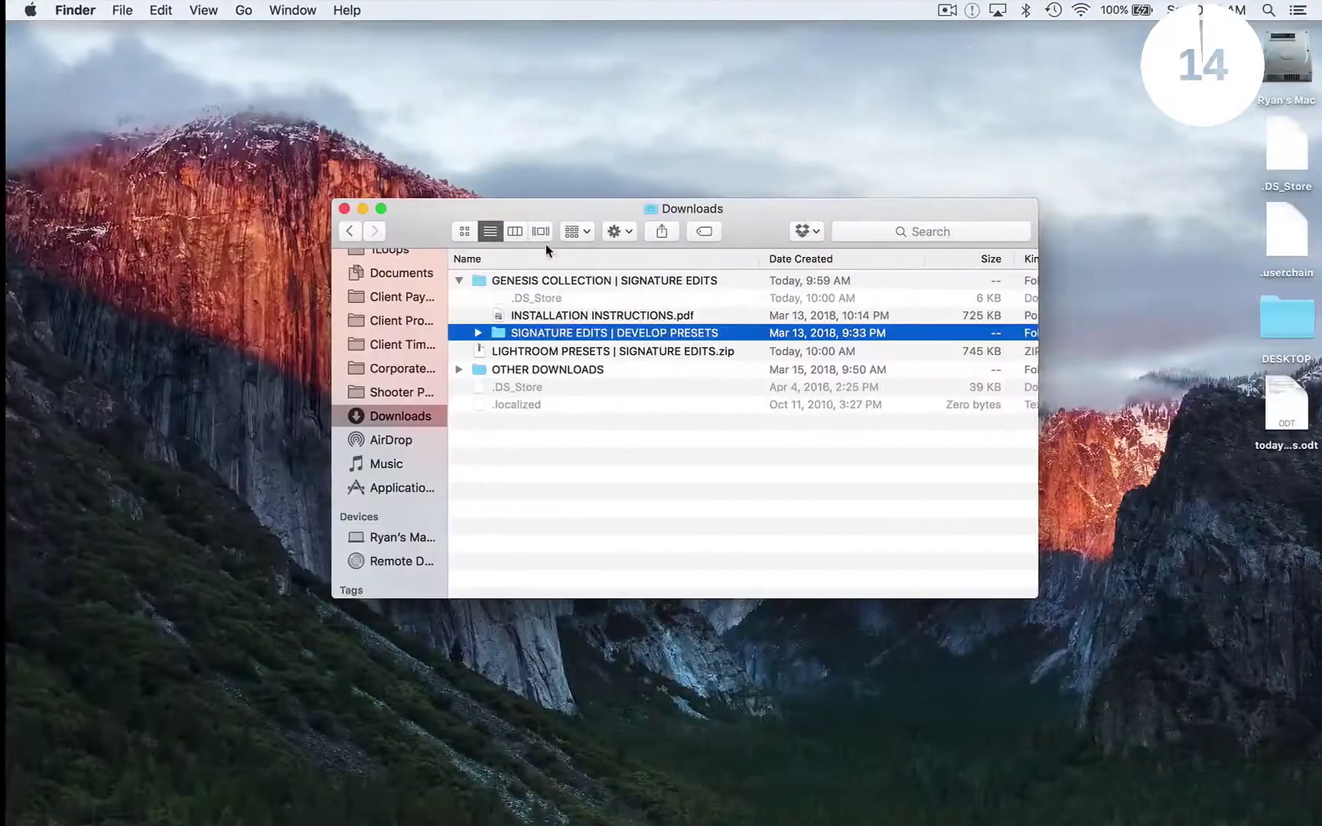
key(cmd+c)
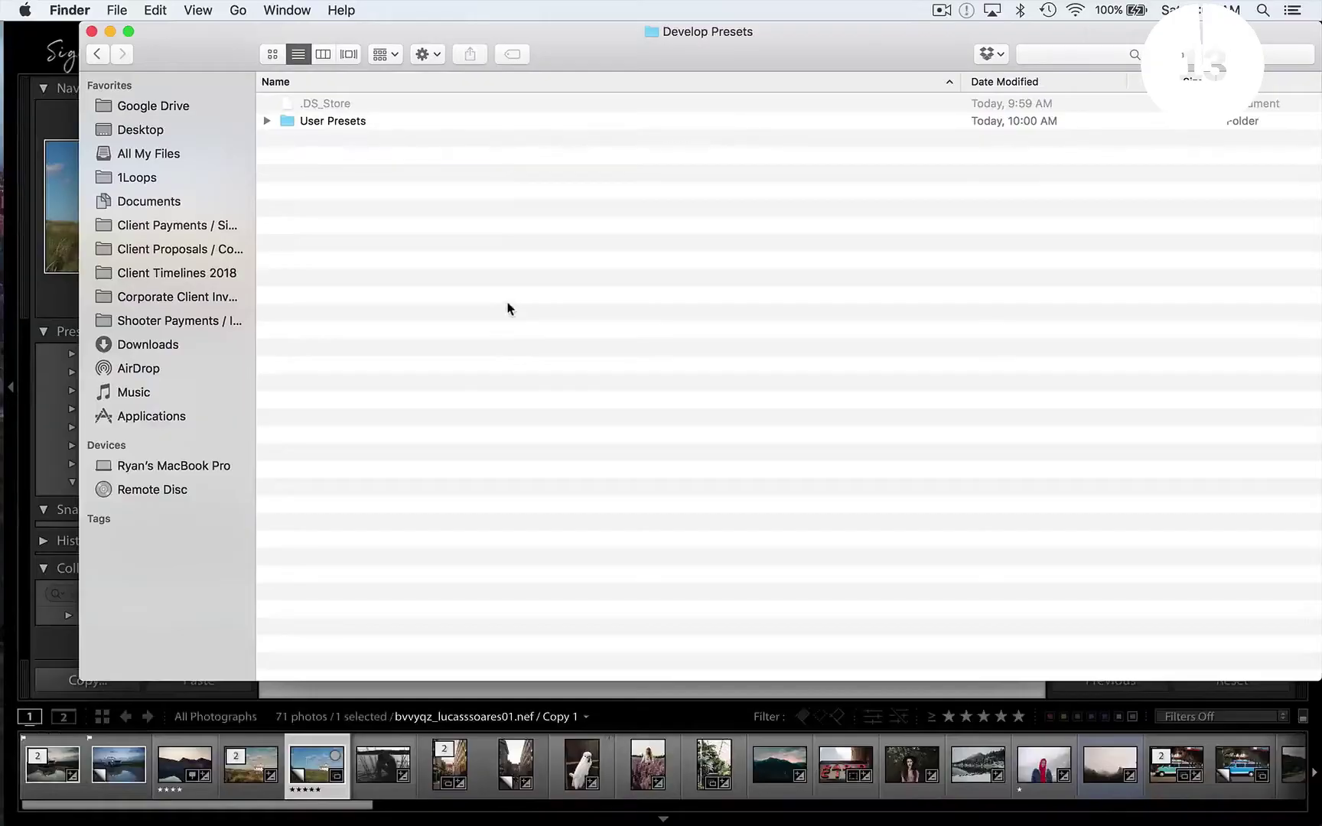
key(cmd+v)
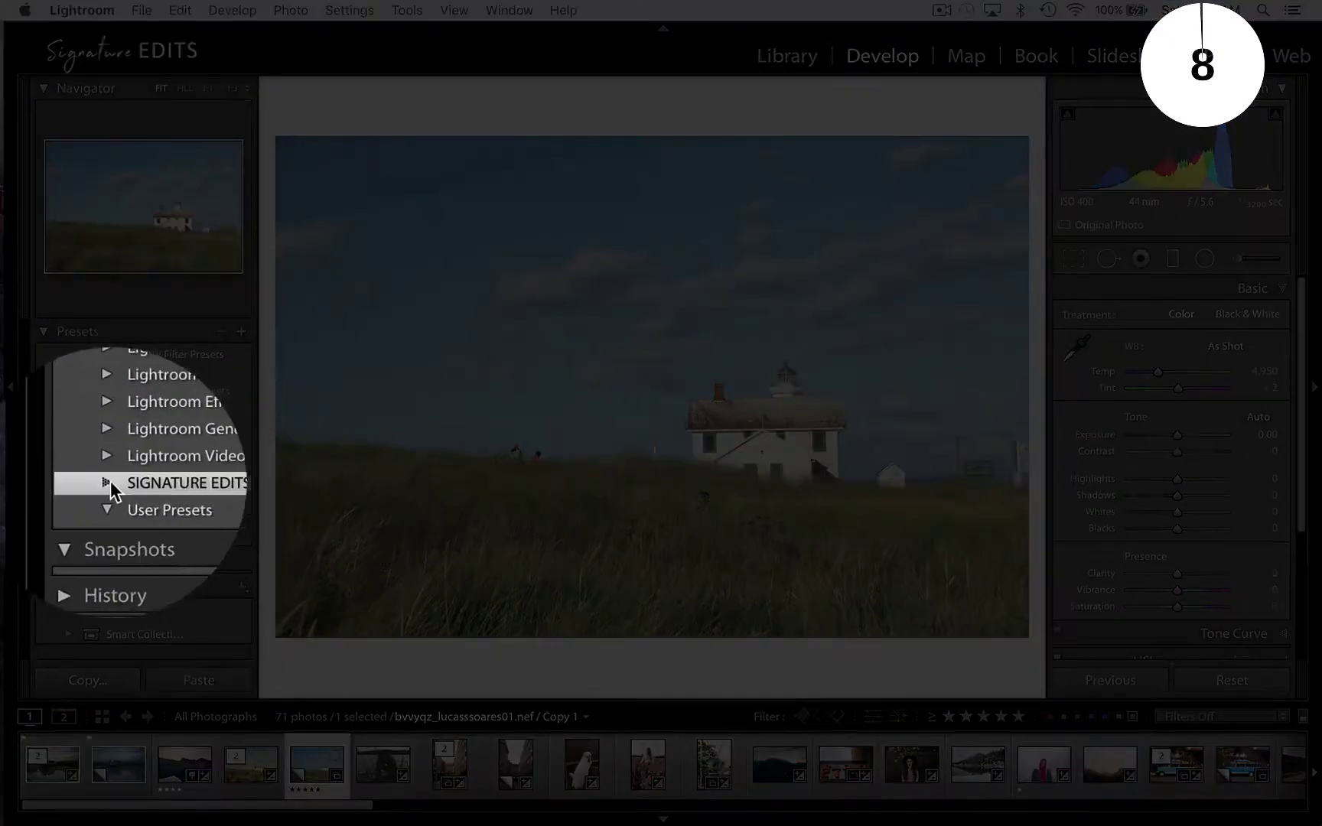
- Apply SE01 to the lighthouse photo and SE02 to the glitter portrait and pier photos
click(89, 486)
click(121, 539)
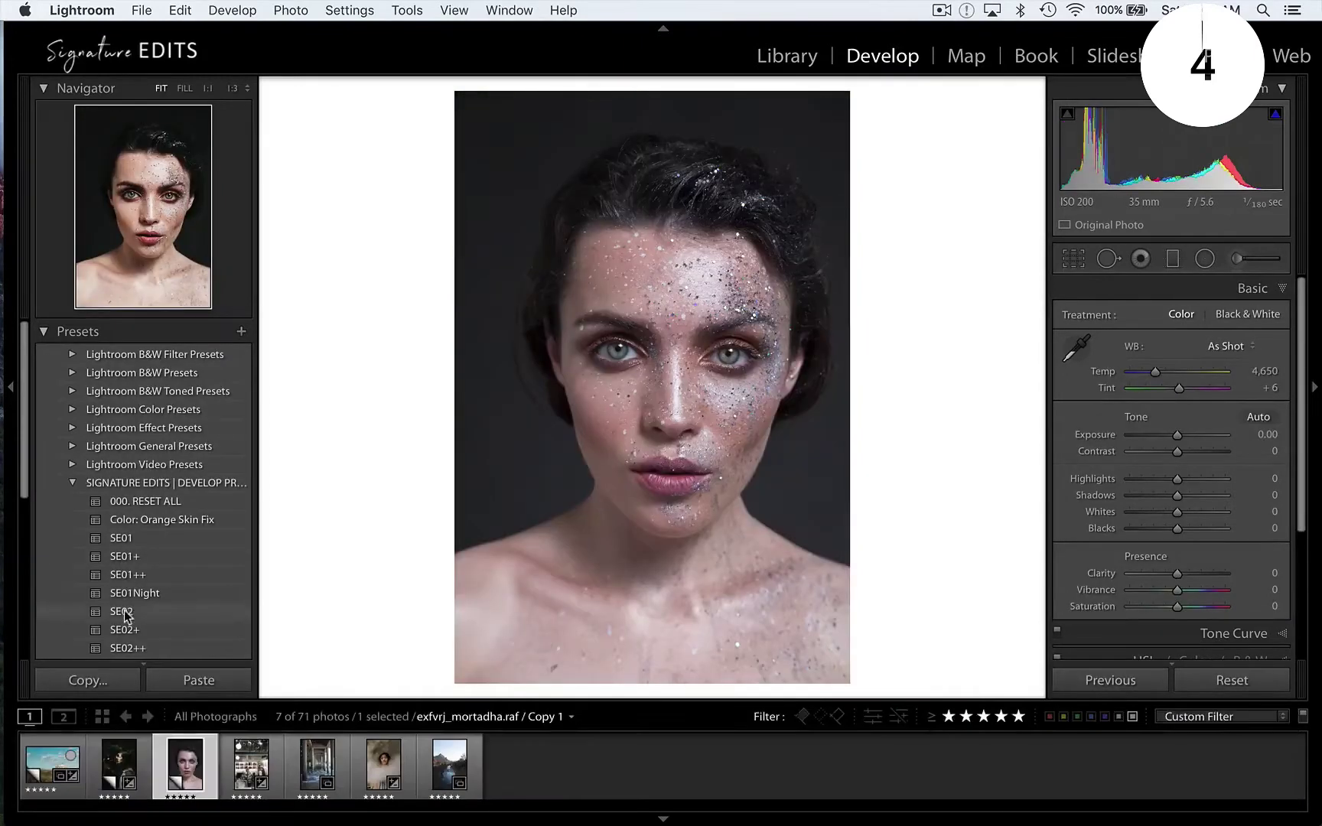
click(122, 566)
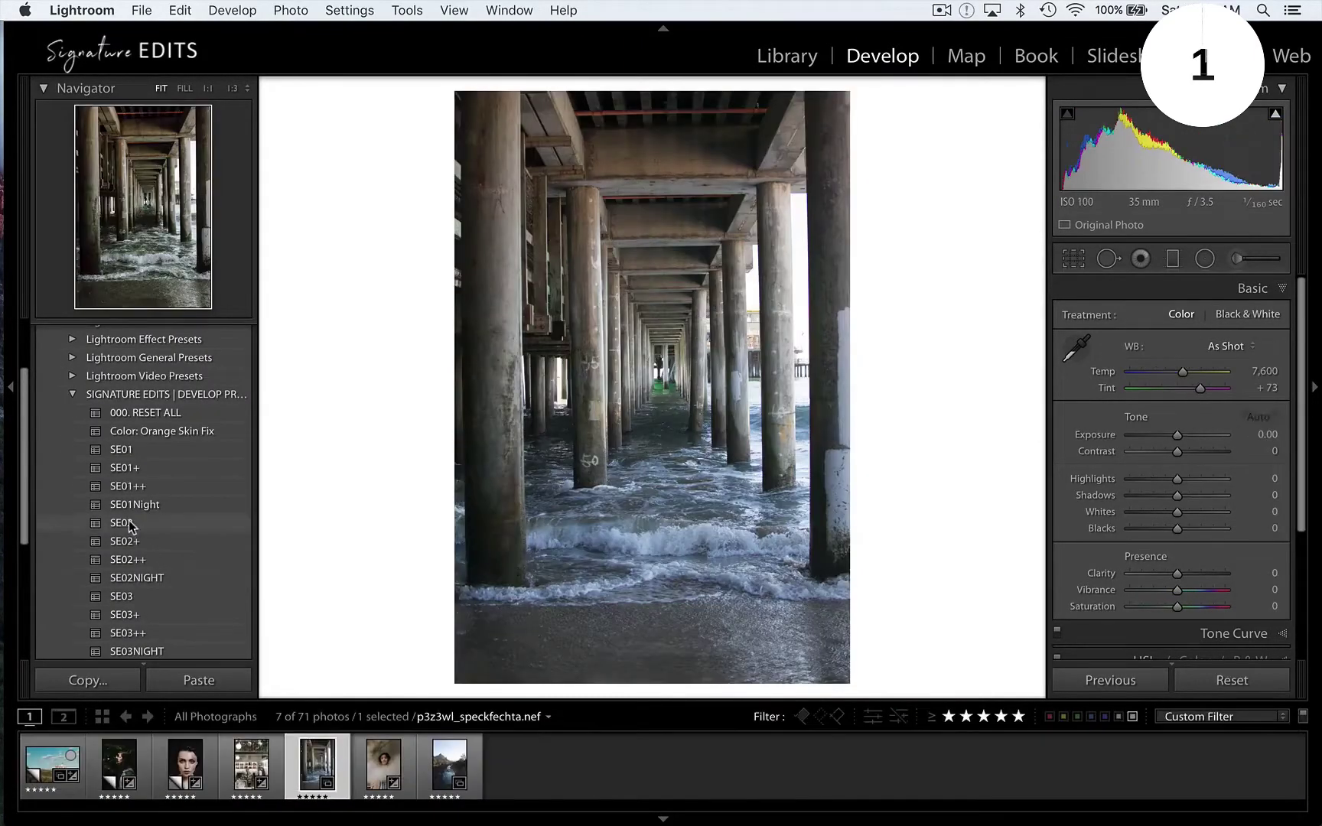
click(129, 523)
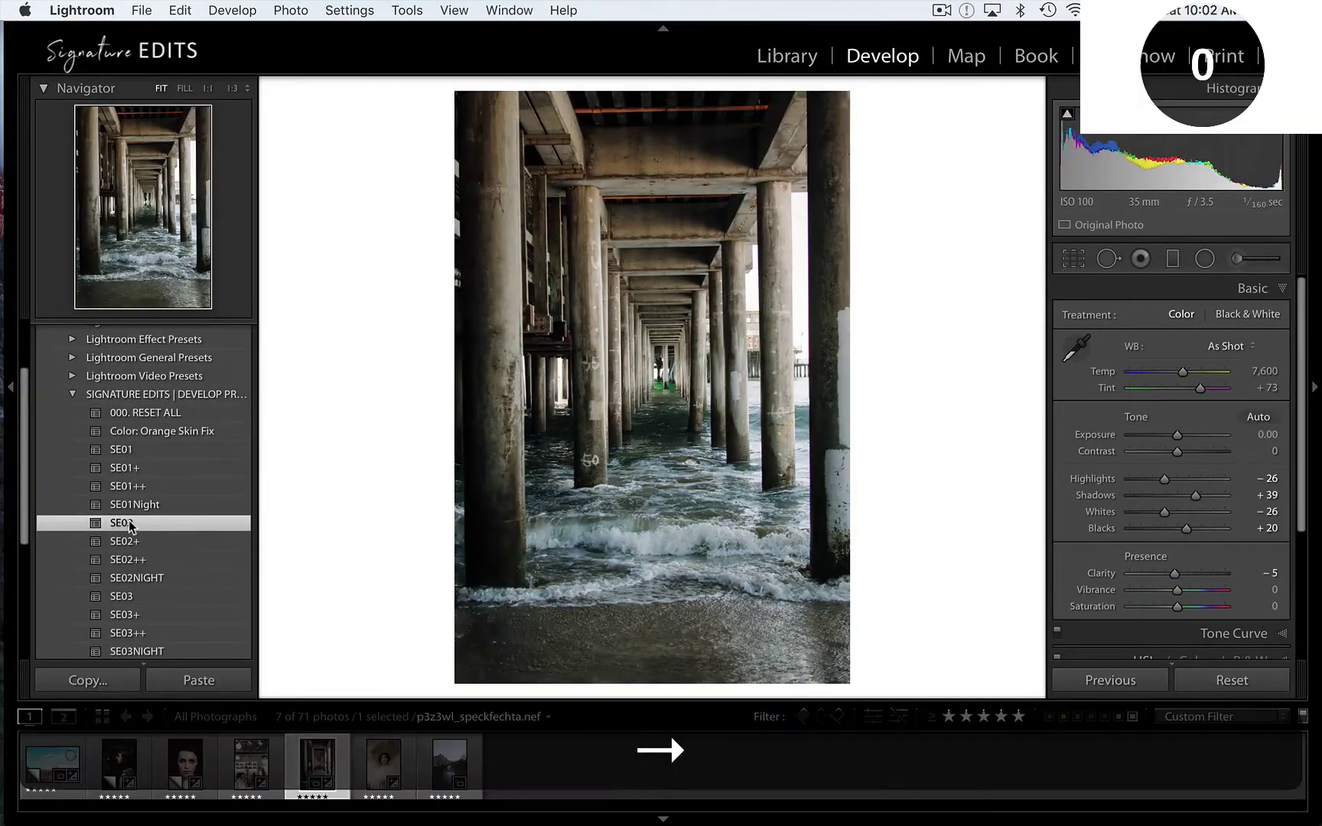